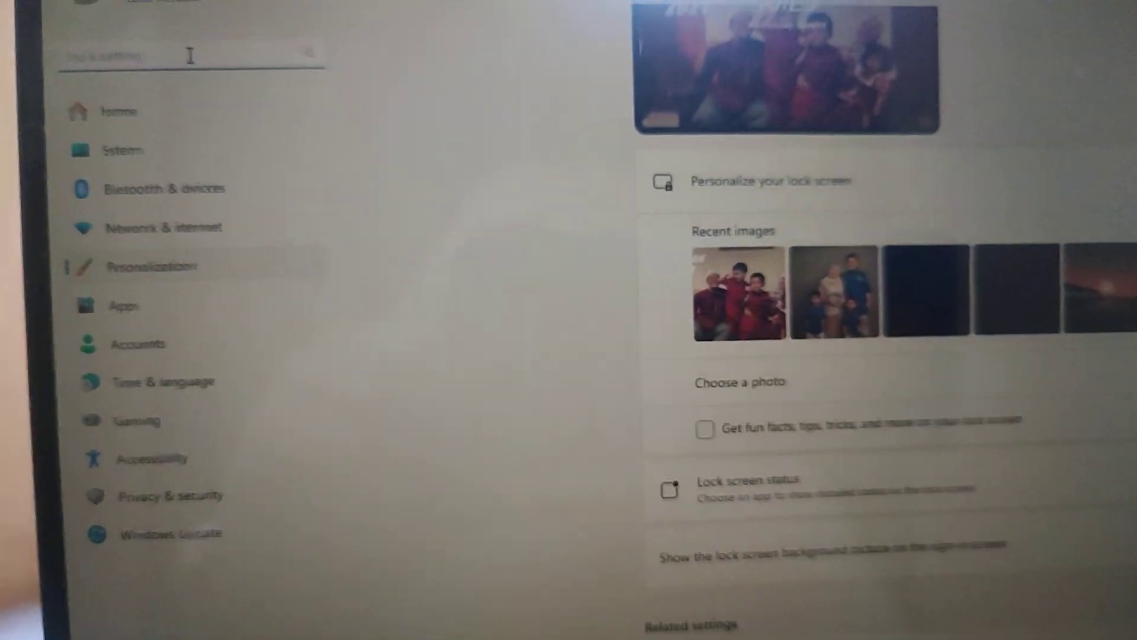
text(lock)
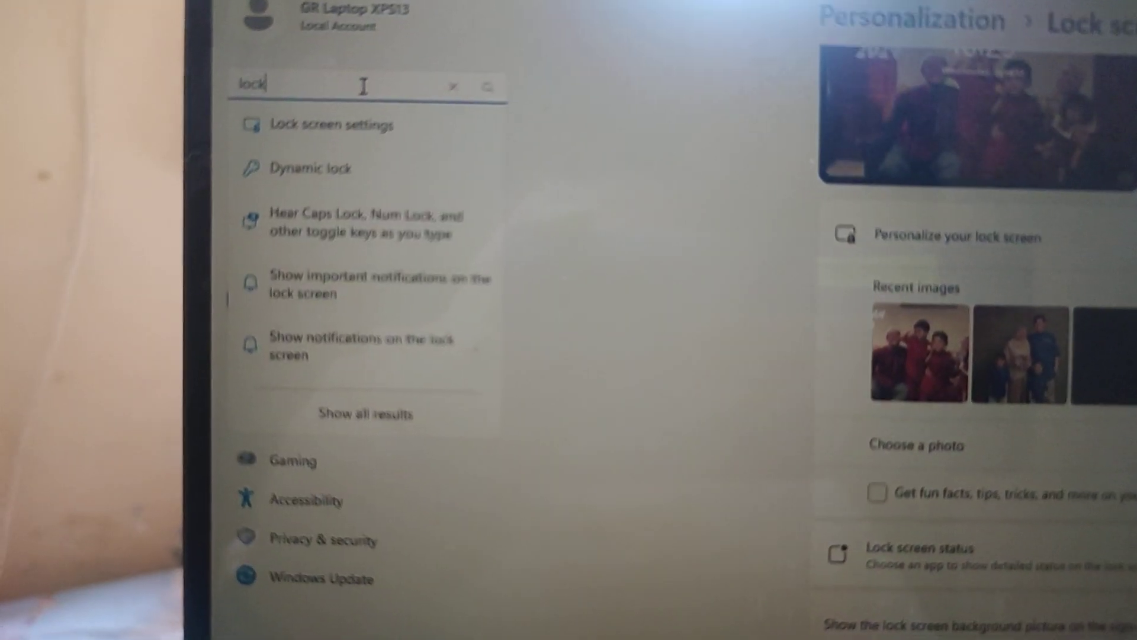